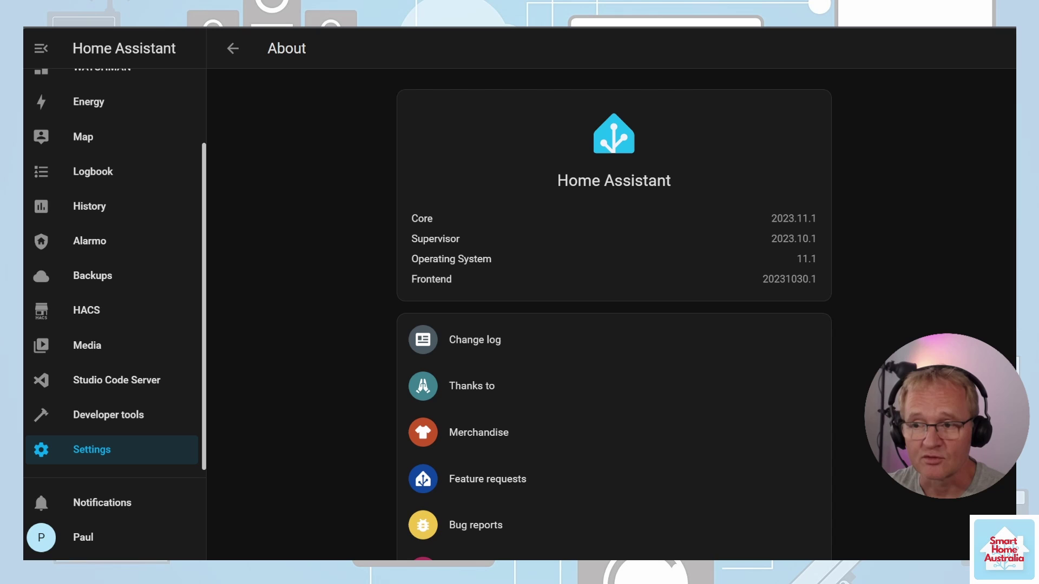
Find Adaptive Lighting in HACS by searching 'adap' and download version 1.19.1
click(98, 314)
click(513, 105)
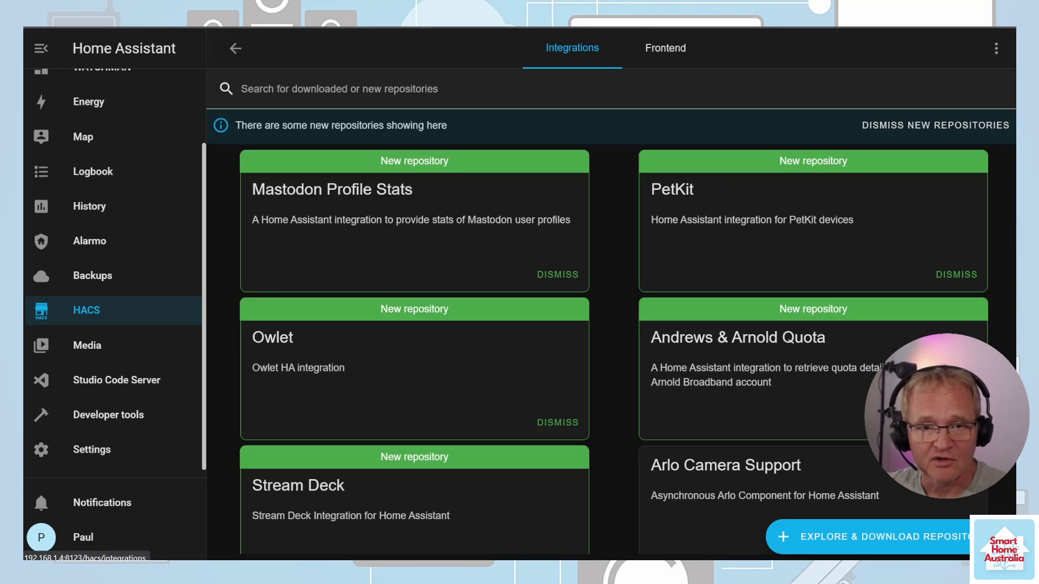
click(828, 547)
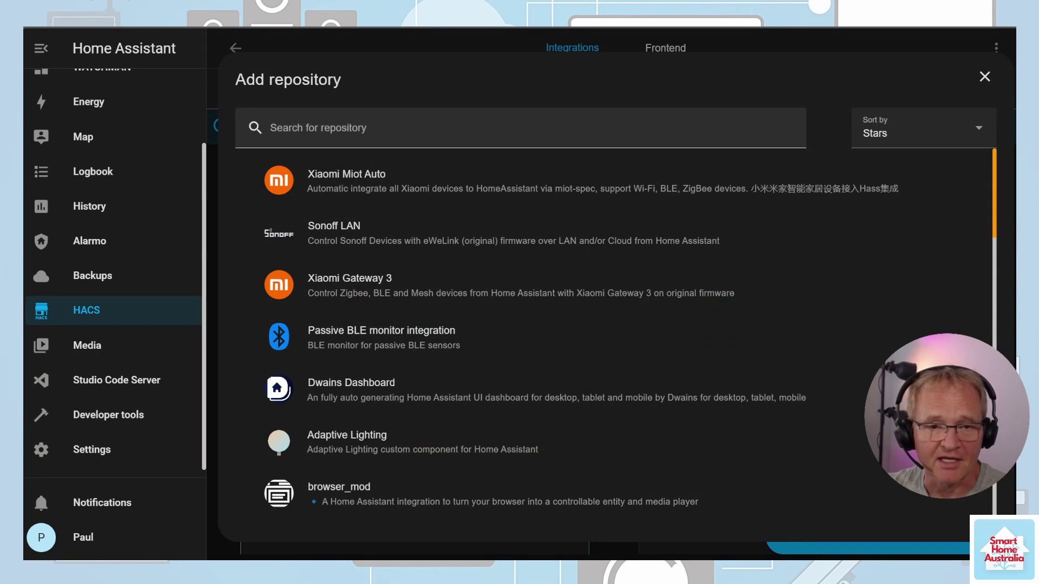
text(adap)
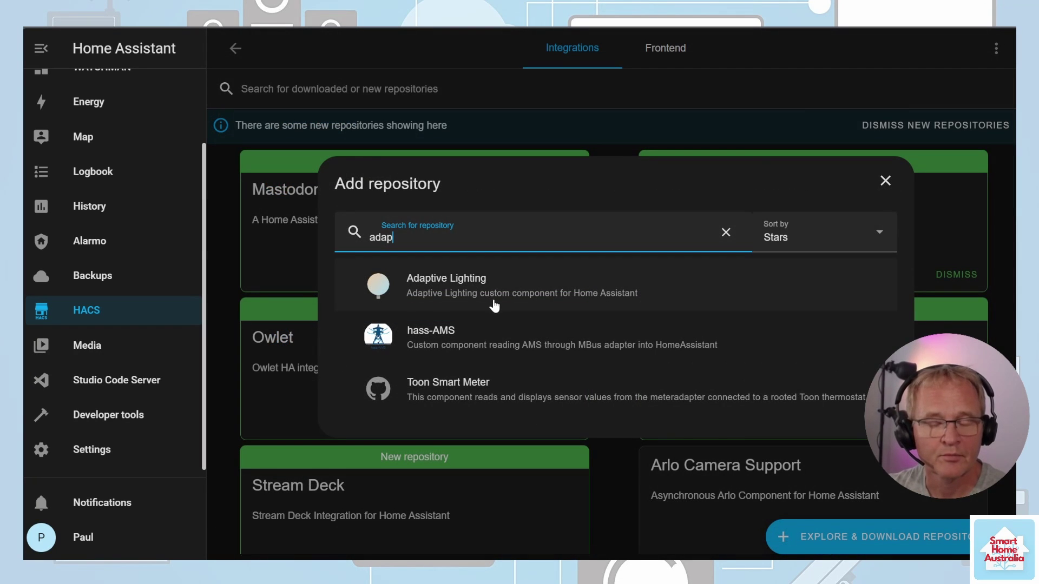
click(489, 292)
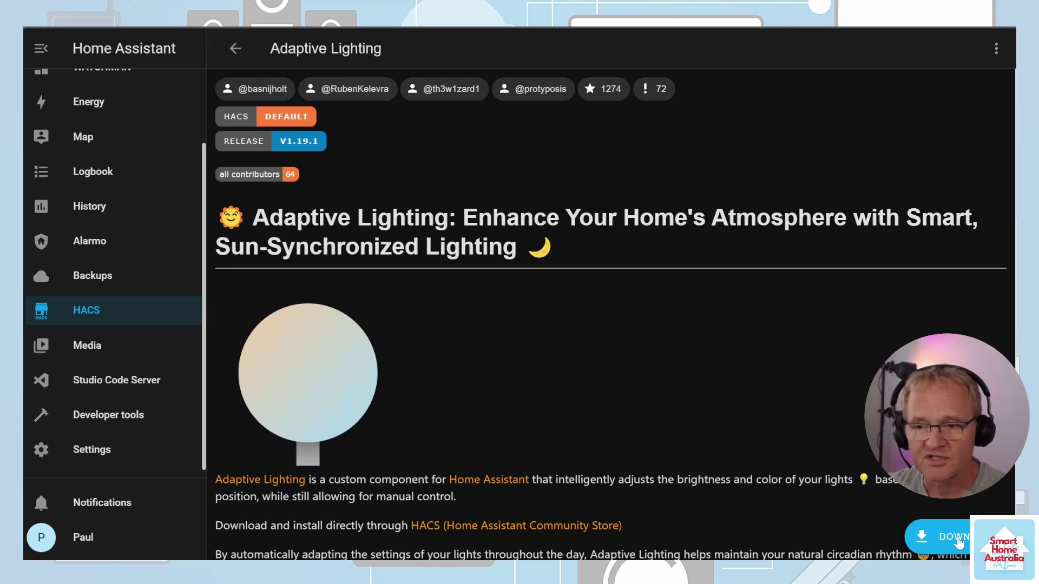
click(939, 537)
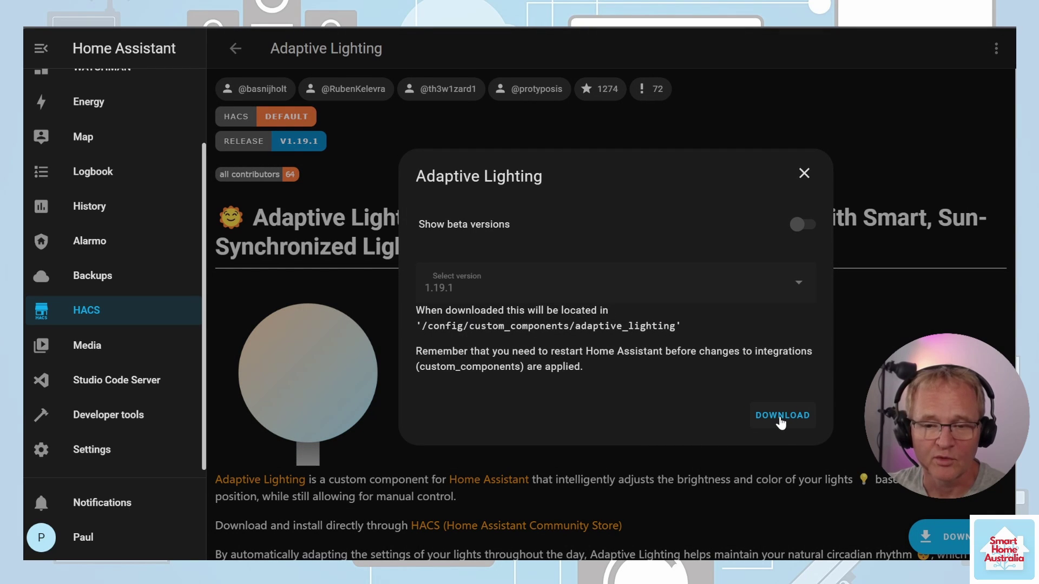
click(781, 422)
click(235, 50)
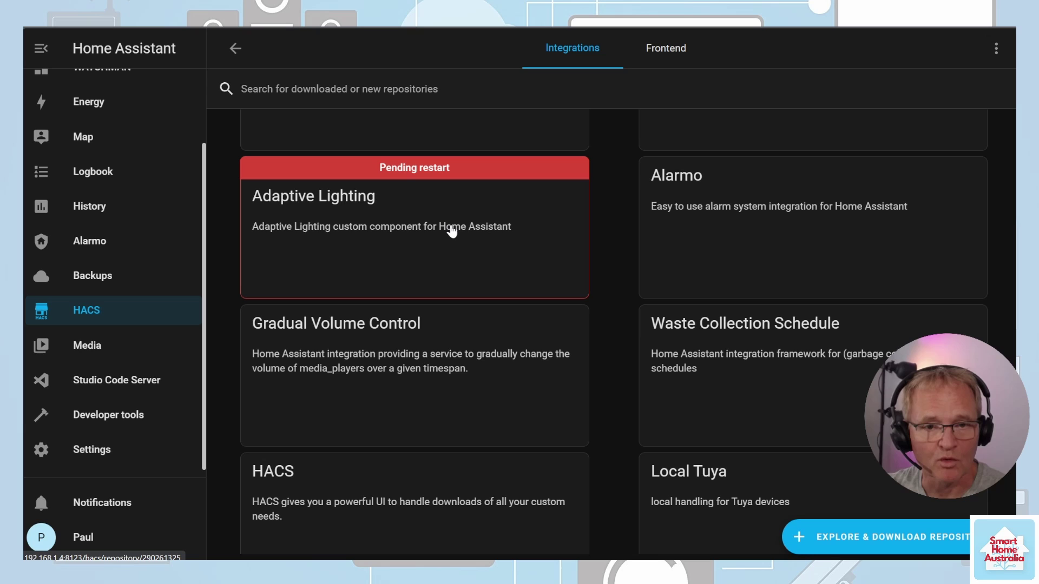
Validate the configuration in Developer tools, then fully restart Home Assistant
click(129, 427)
click(327, 298)
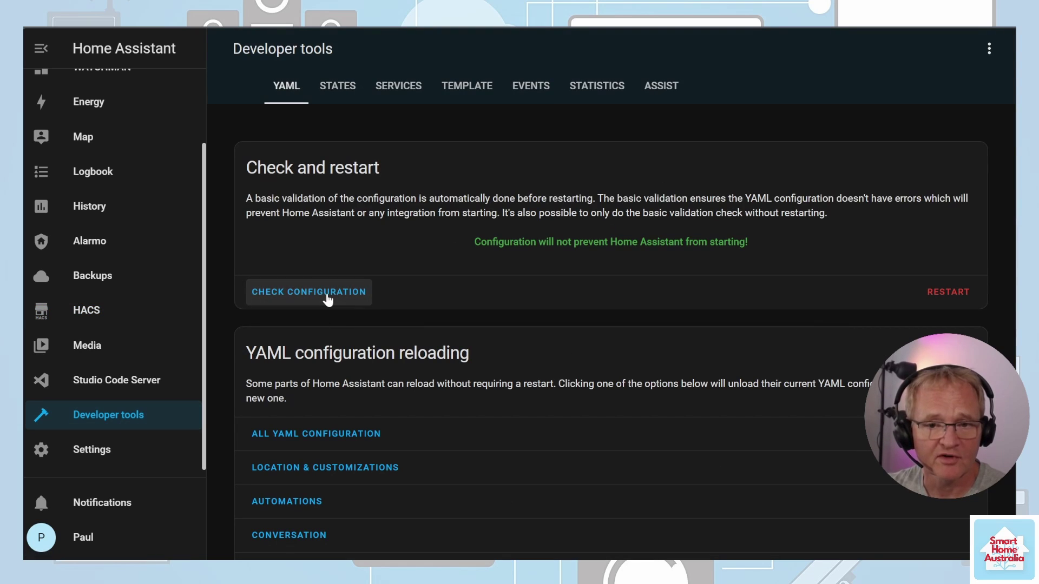
click(943, 294)
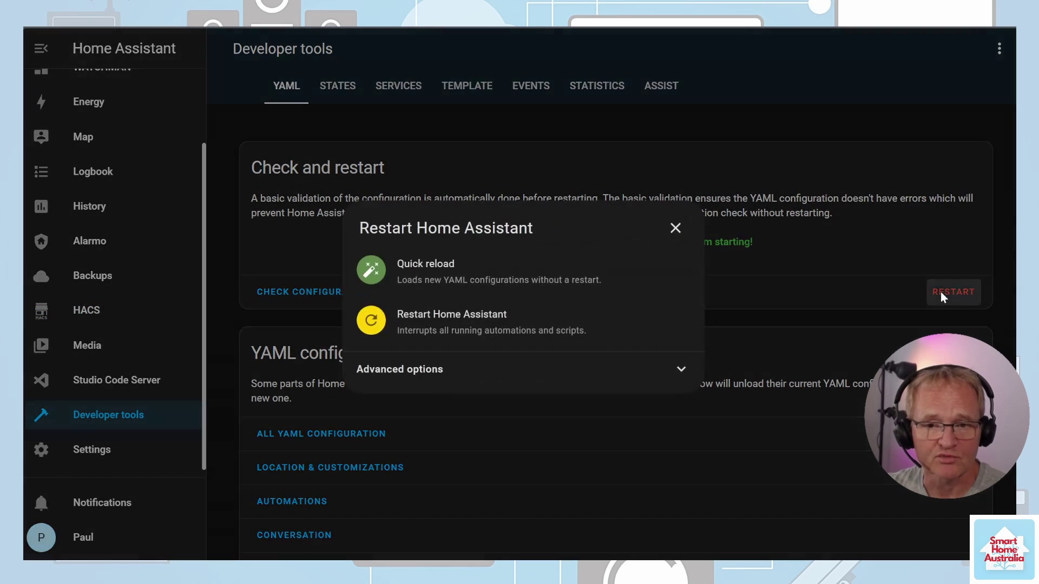
click(515, 338)
click(623, 340)
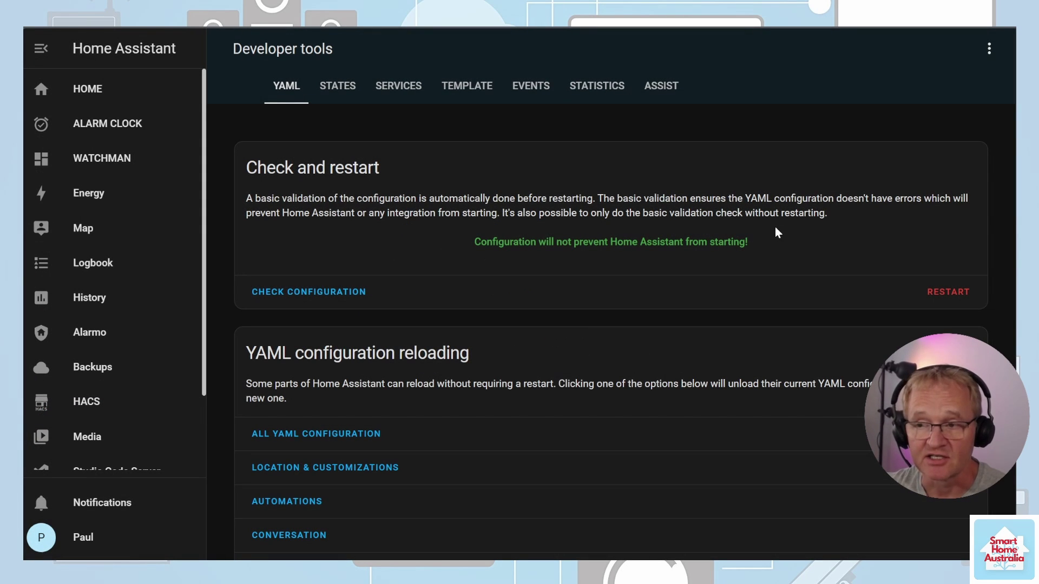
Start adding a new Adaptive Lighting integration from Devices & services
scroll(108, 379, down, 2)
click(88, 455)
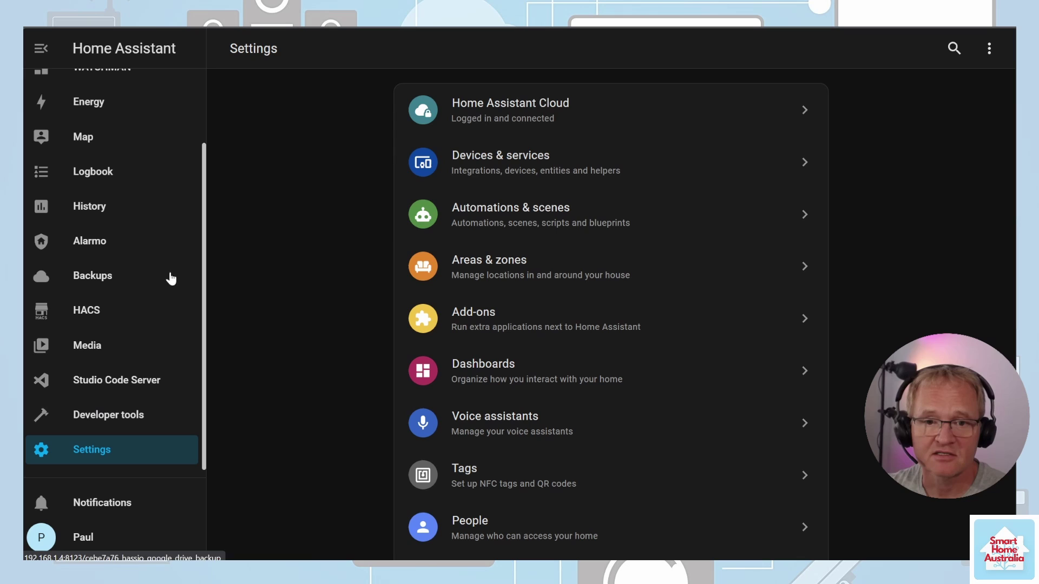
click(514, 161)
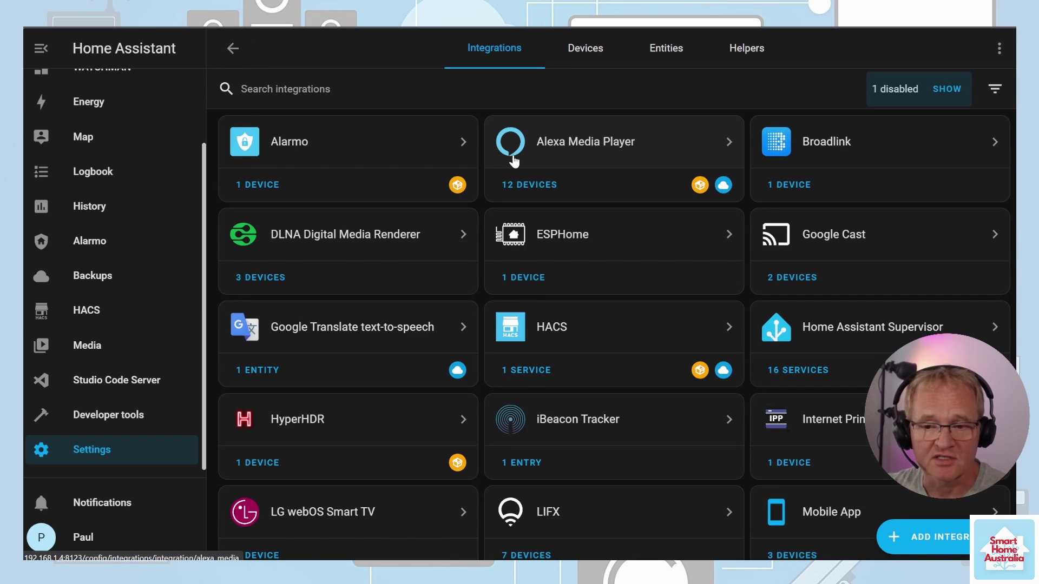
click(938, 542)
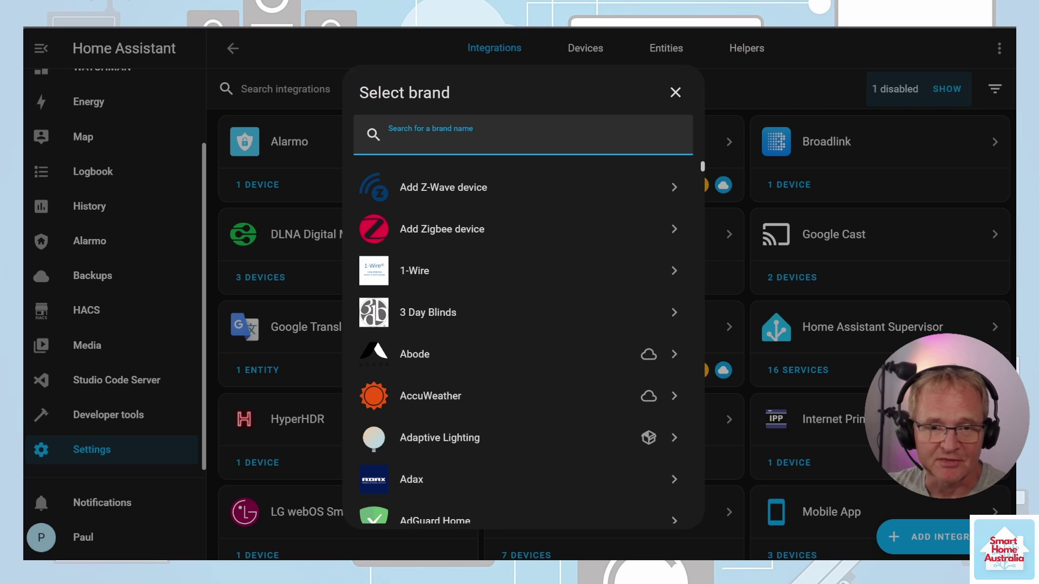
text(adaptive)
click(502, 191)
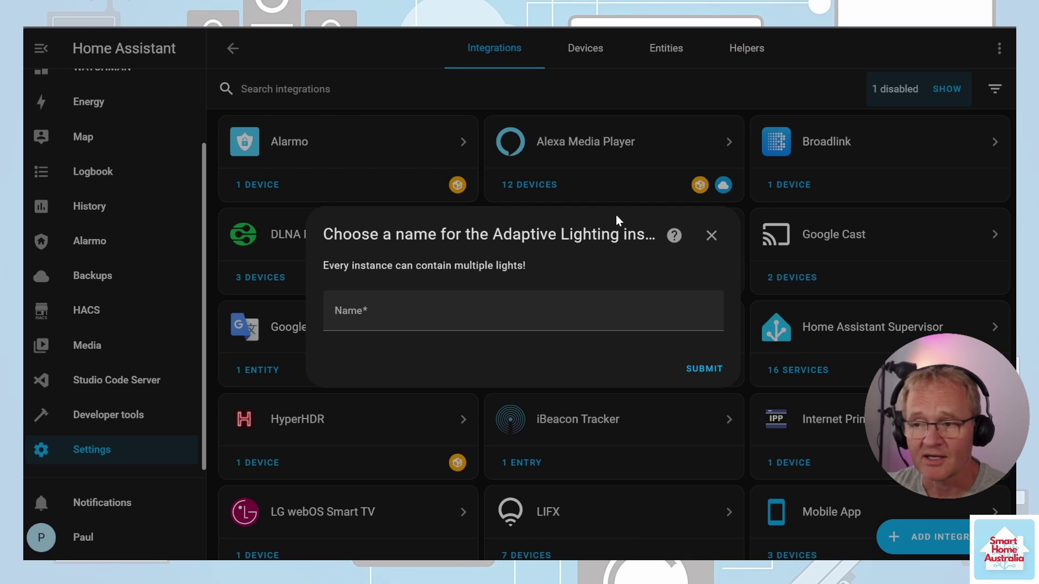
Name the new instance 'MASTER BEDROOM' and create it
click(519, 319)
text(MASTER BEDROOM)
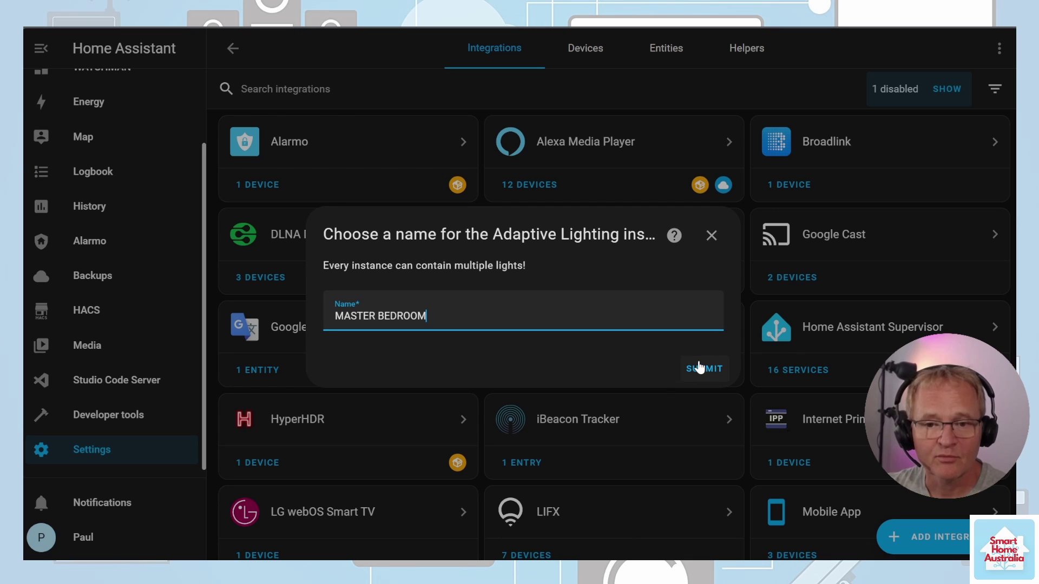
click(700, 368)
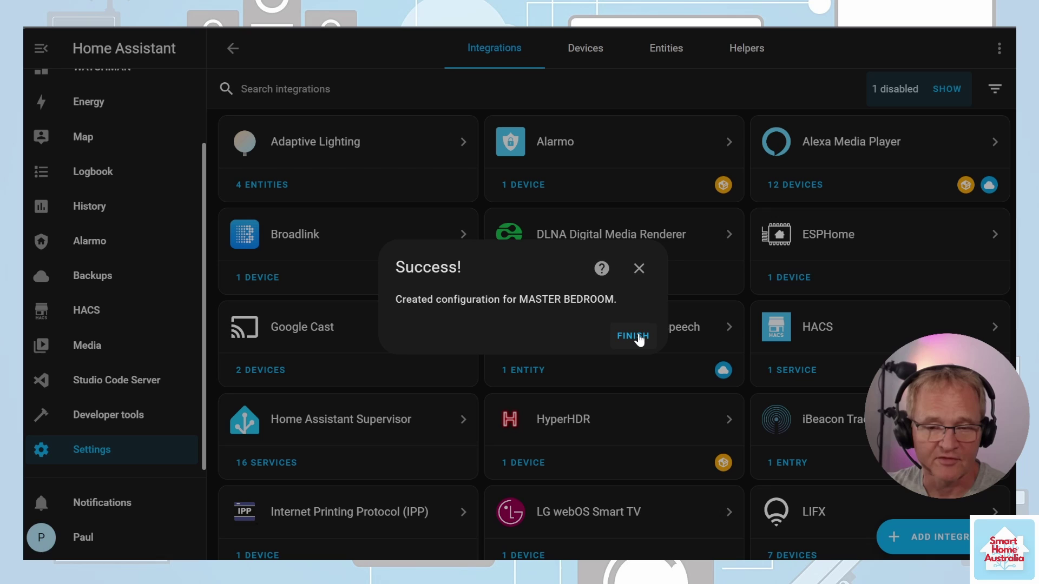
click(633, 336)
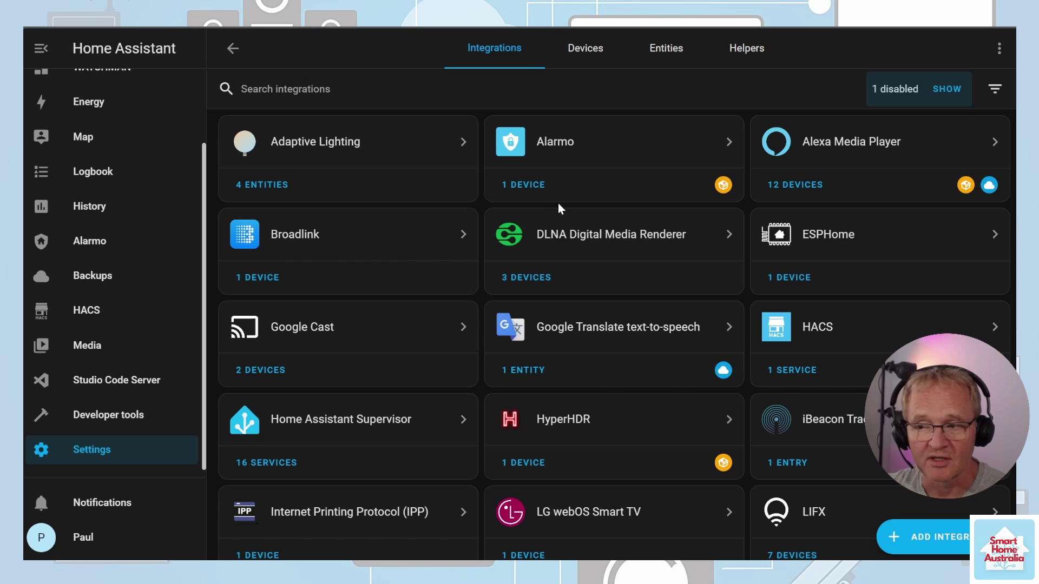
Select light.master_bedroom_left_lamp and light.master_bedroom_right_lamp in the MASTER BEDROOM options
click(327, 141)
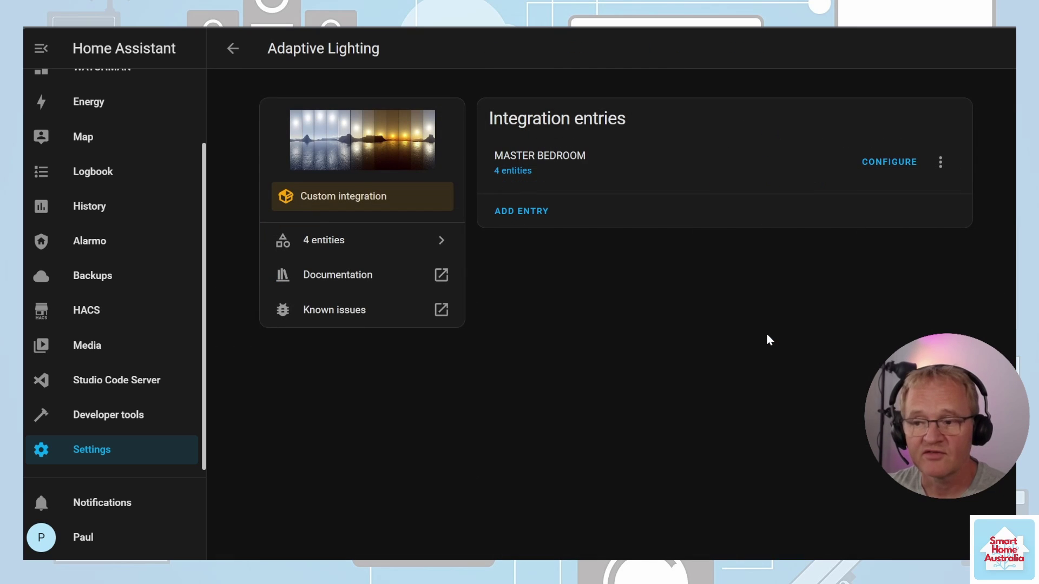
click(883, 167)
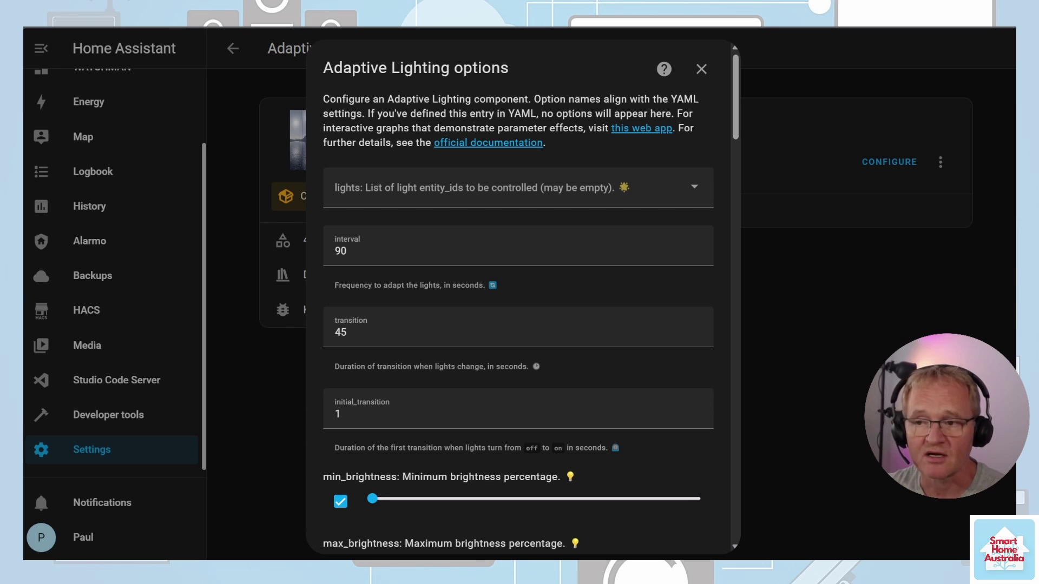
click(671, 200)
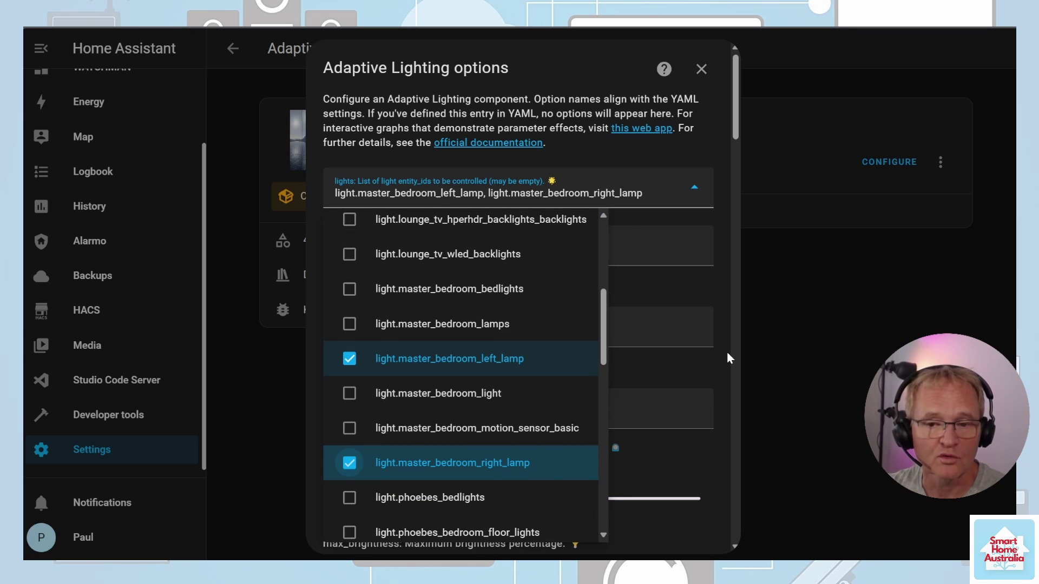
click(727, 355)
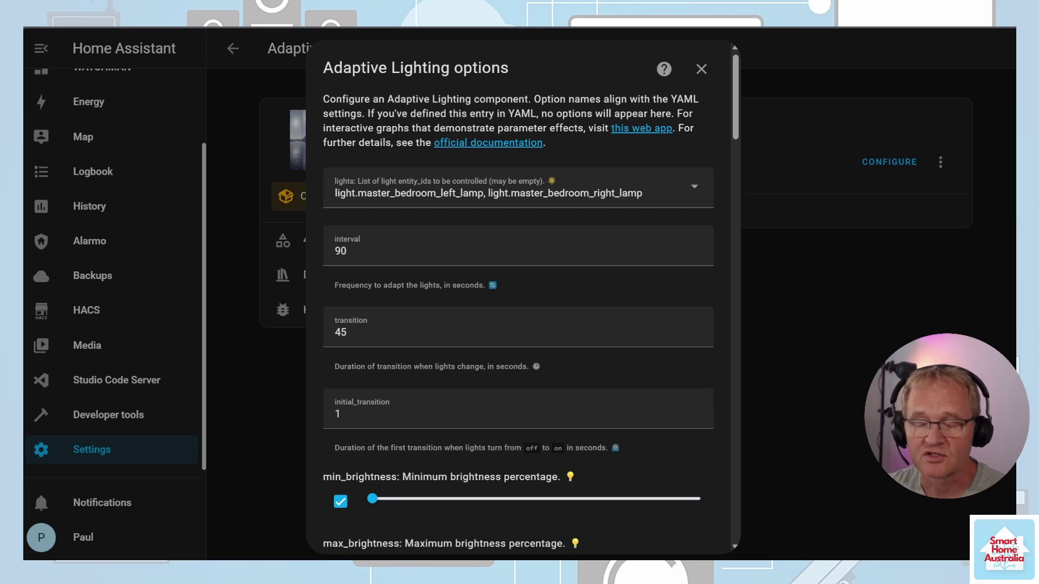
scroll(707, 229, down, 4)
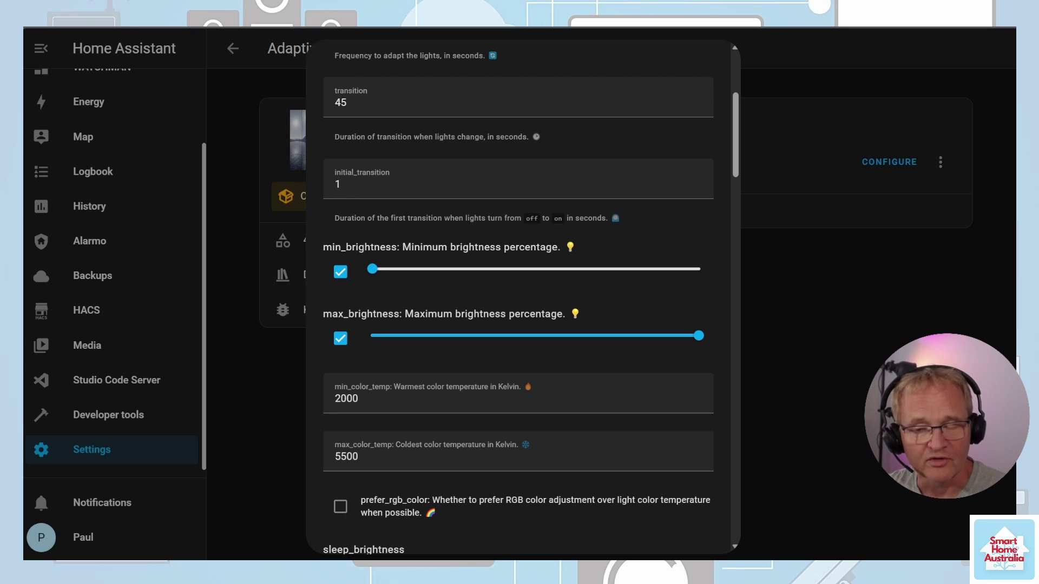
Submit the MASTER BEDROOM options at the bottom of the dialog and dismiss the success message
scroll(508, 282, down, 3)
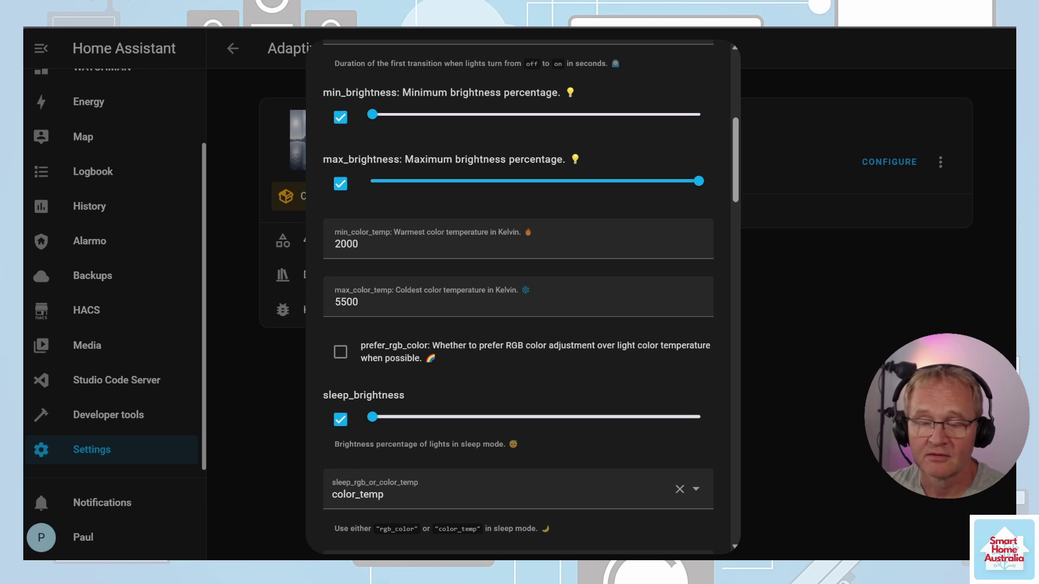
scroll(588, 245, down, 15)
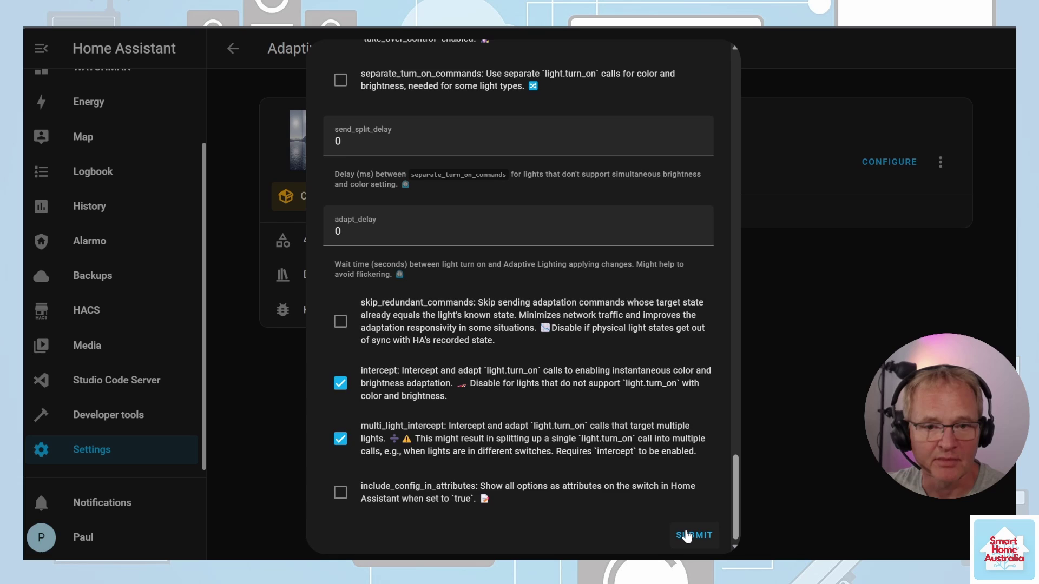
click(686, 536)
click(631, 341)
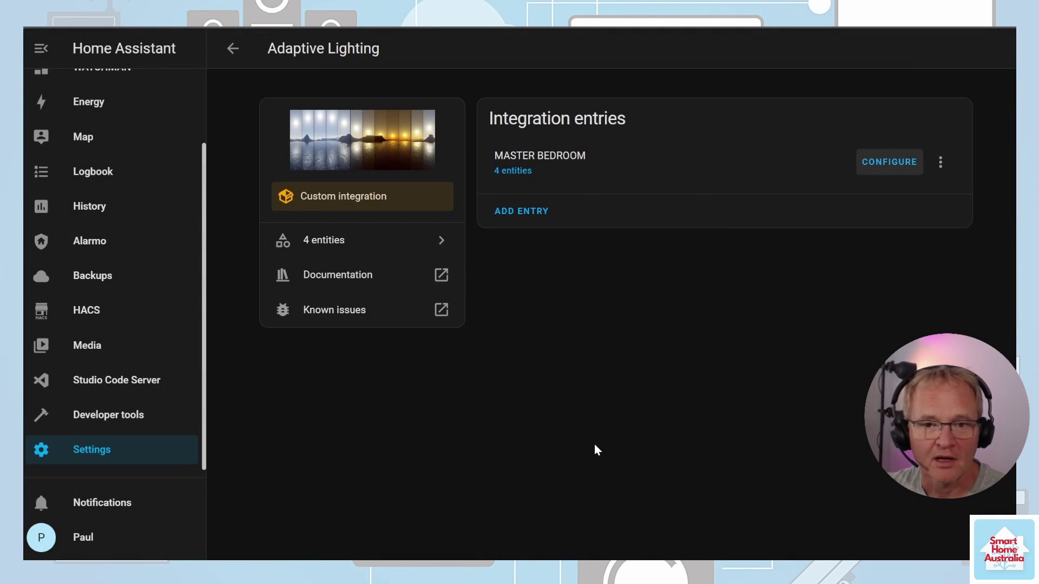